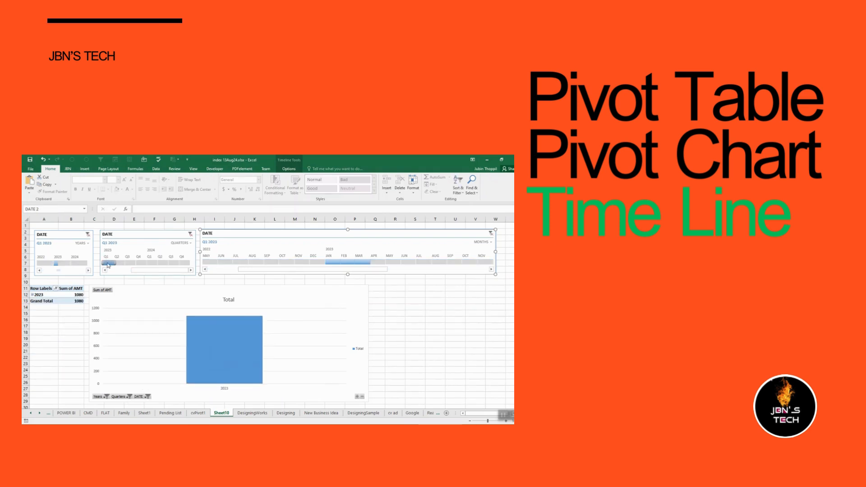
Filter the pivot chart with the quarters timeline by Q1 2024 and by Q3 2024, and clear the date filter.
click(149, 263)
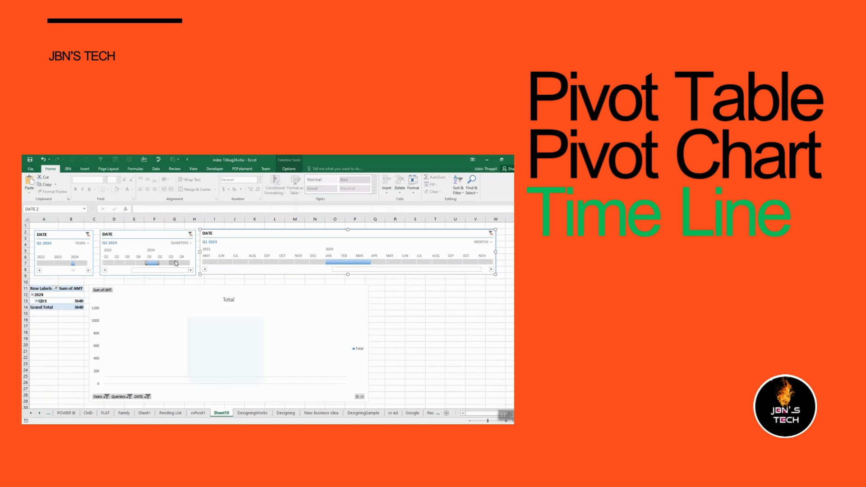
click(176, 263)
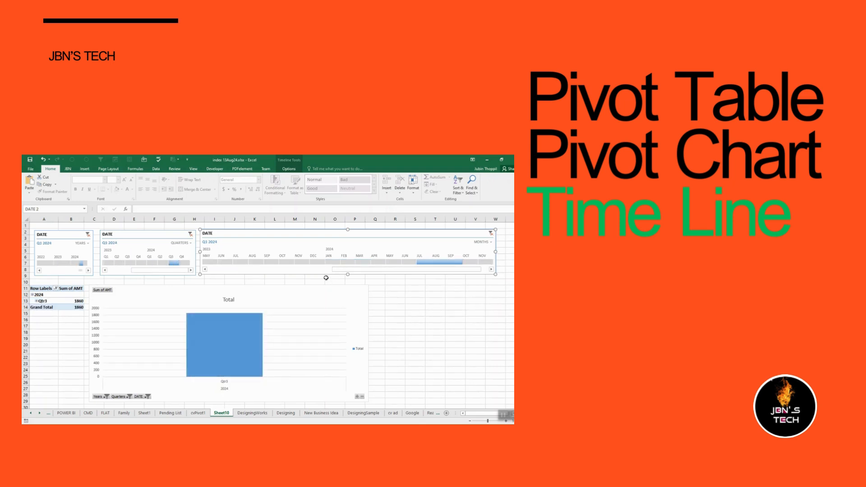
click(88, 235)
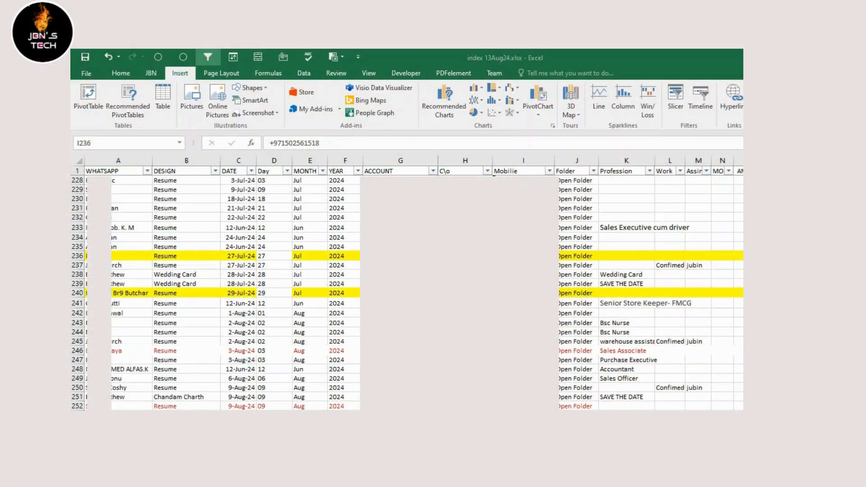
Examine the year and month groups for 2024, 2023 and 2022 in the DATE column's filter list, keeping all dates selected.
click(251, 172)
click(134, 286)
click(134, 286)
click(135, 294)
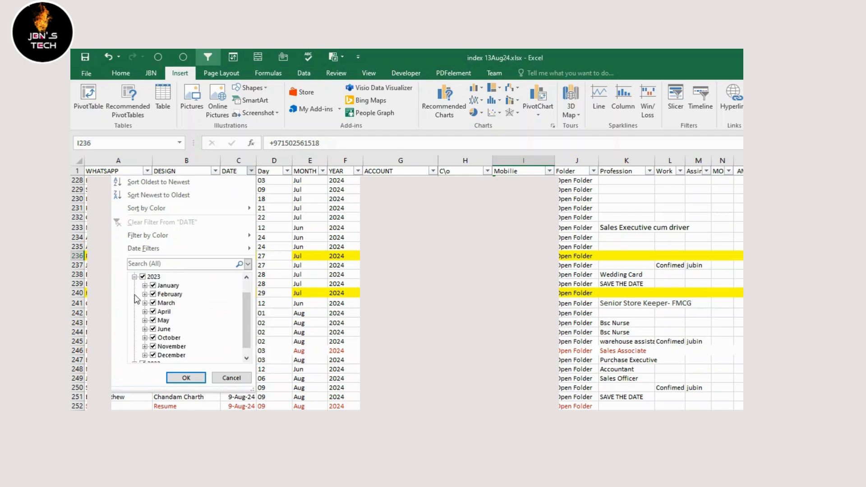
click(135, 277)
click(135, 304)
click(135, 303)
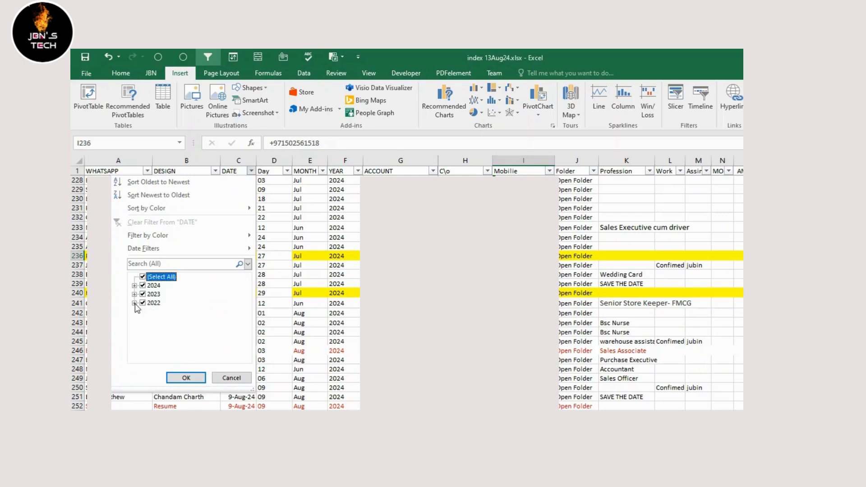
click(187, 379)
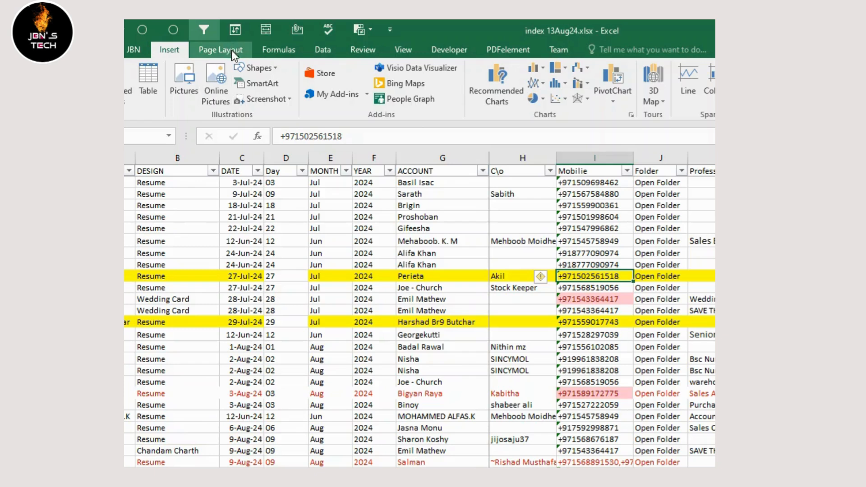
Create a PivotChart and PivotTable from DesigningWorks!$A$1:$W$254 on a new worksheet.
click(614, 103)
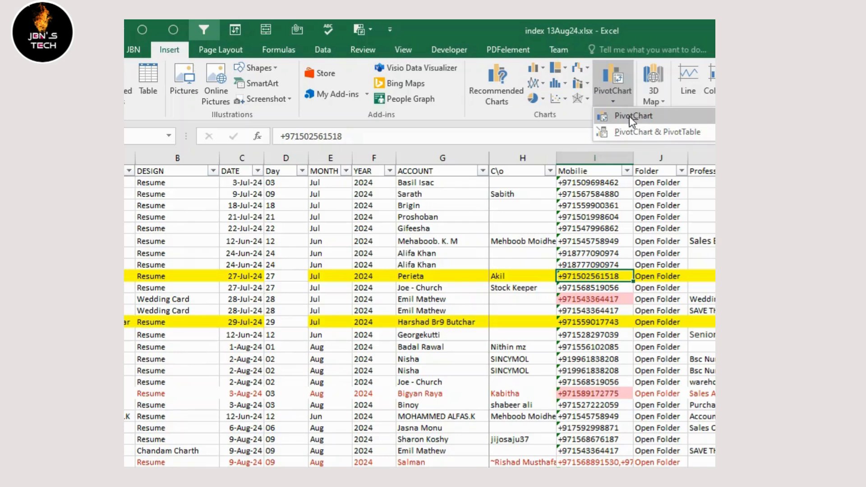
click(678, 132)
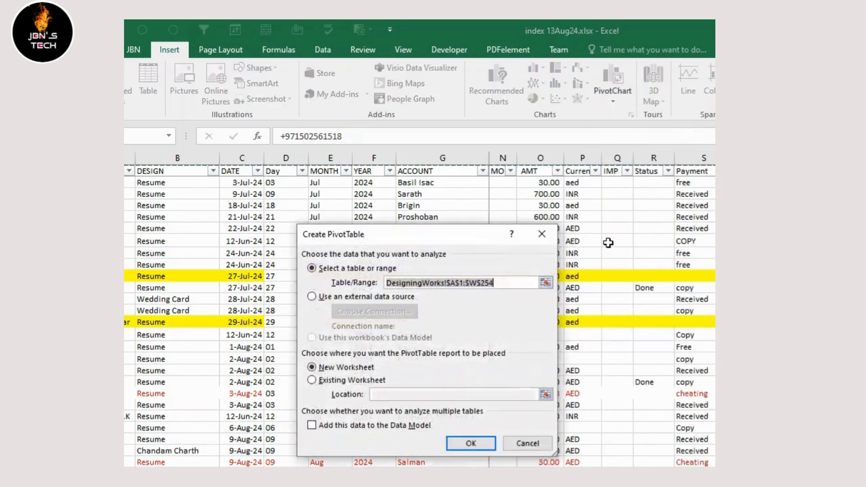
click(471, 444)
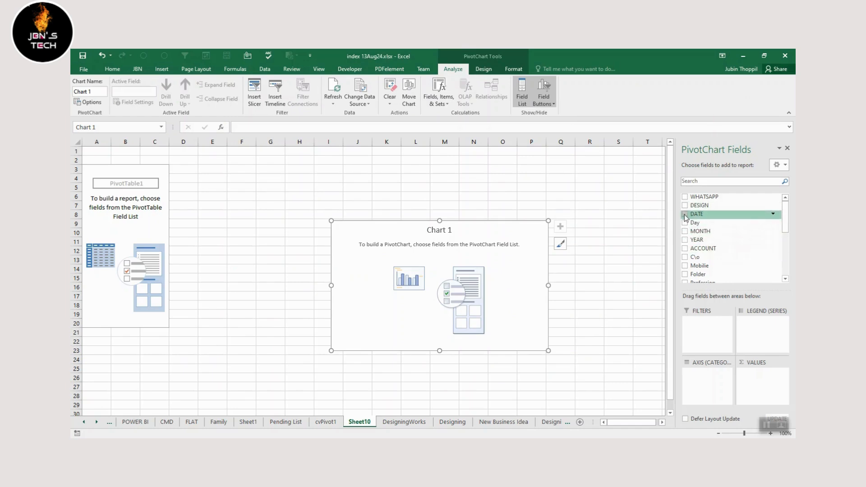
Add the DATE field to the pivot chart's axis categories and place the AMT field in the values.
click(685, 215)
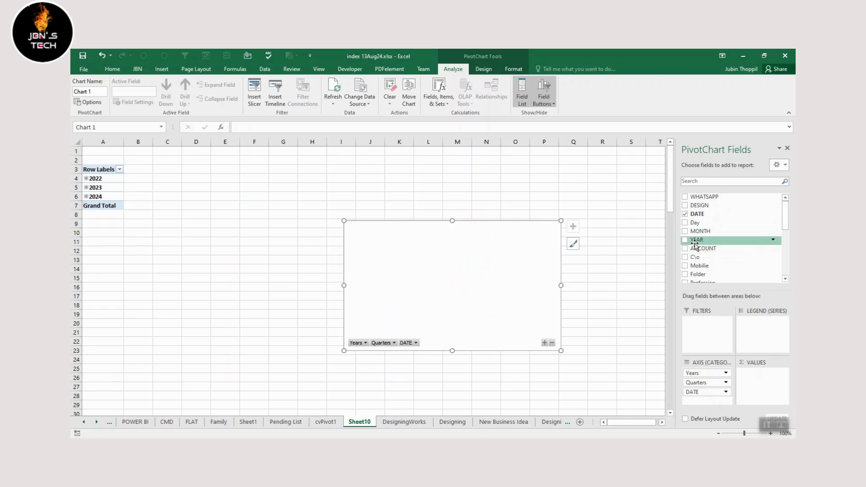
drag(786, 218, 788, 246)
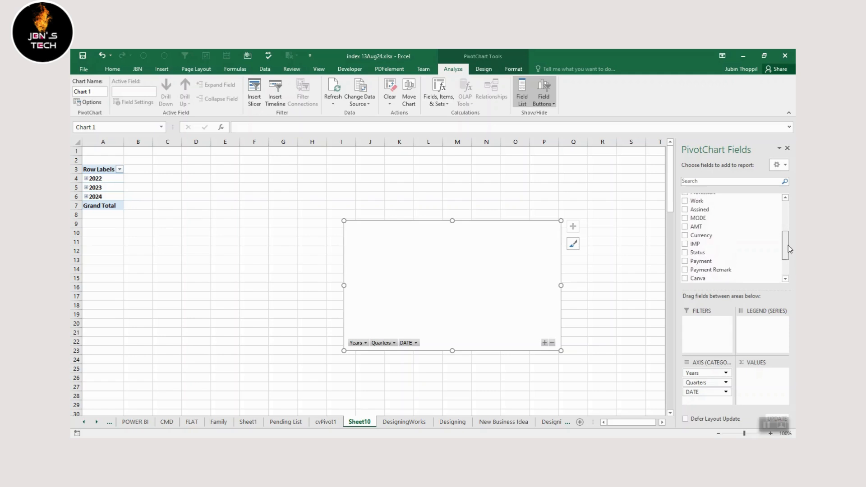
click(686, 236)
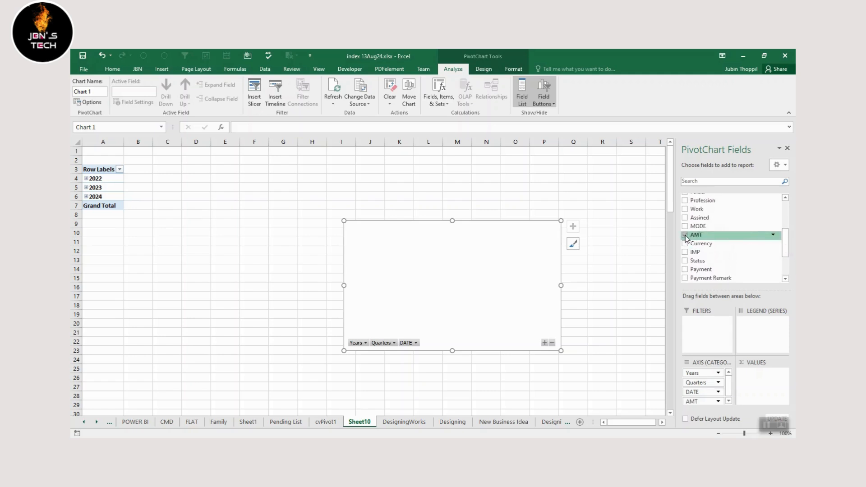
drag(718, 400, 757, 376)
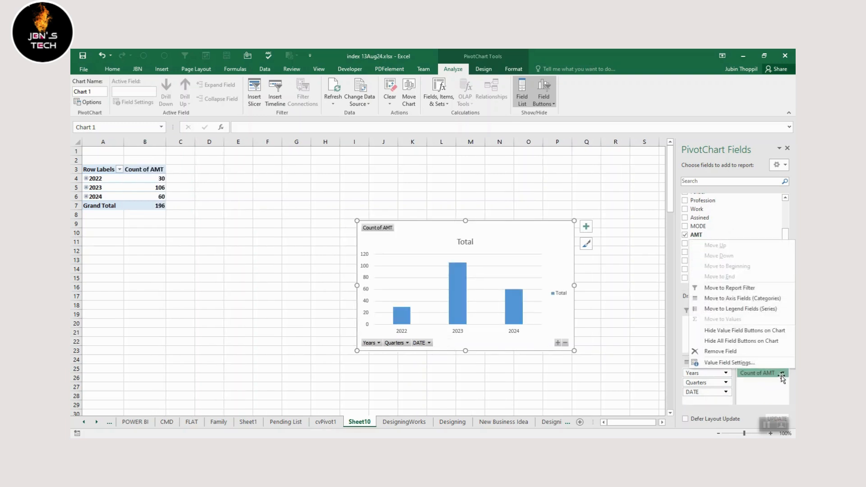
Summarize the AMT value field by Sum and move the chart slightly closer to the pivot table.
click(744, 363)
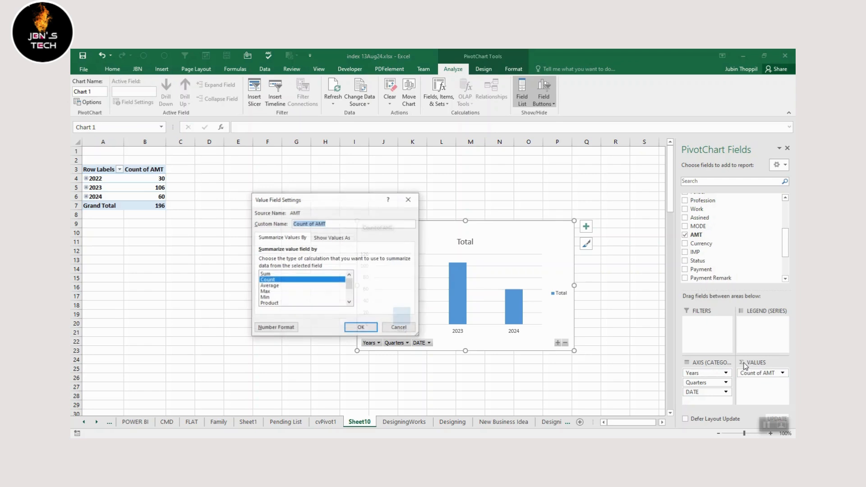
click(265, 274)
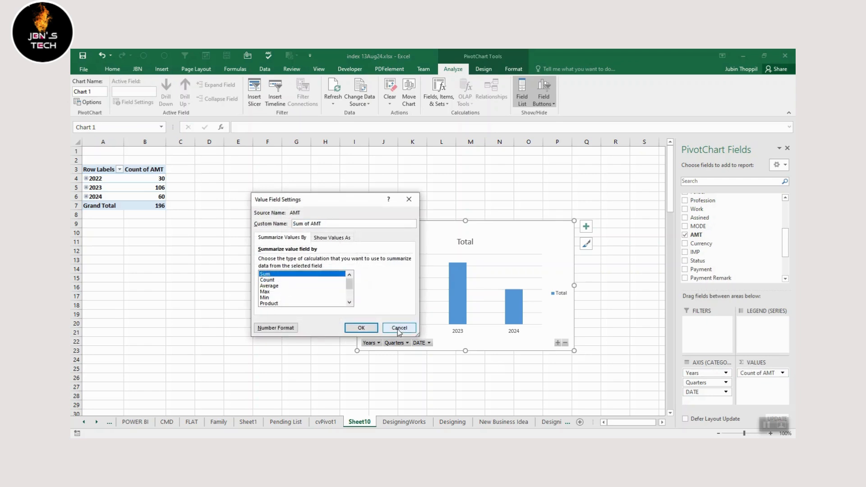
click(362, 328)
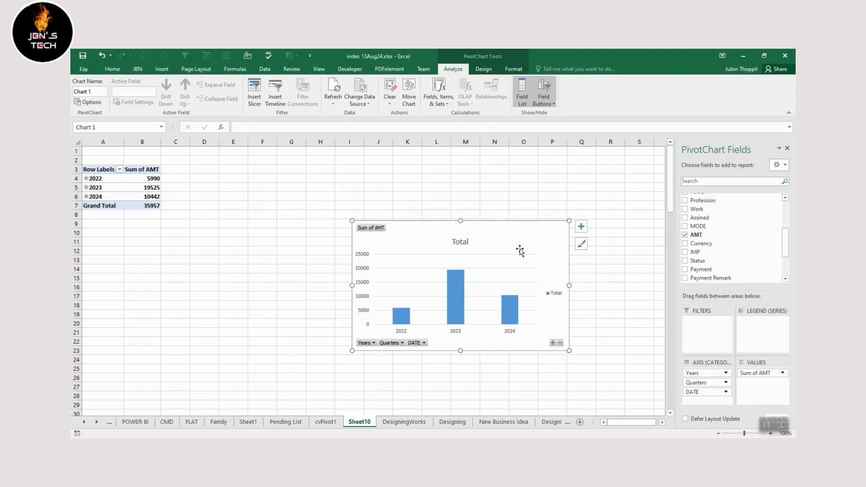
drag(513, 244, 465, 243)
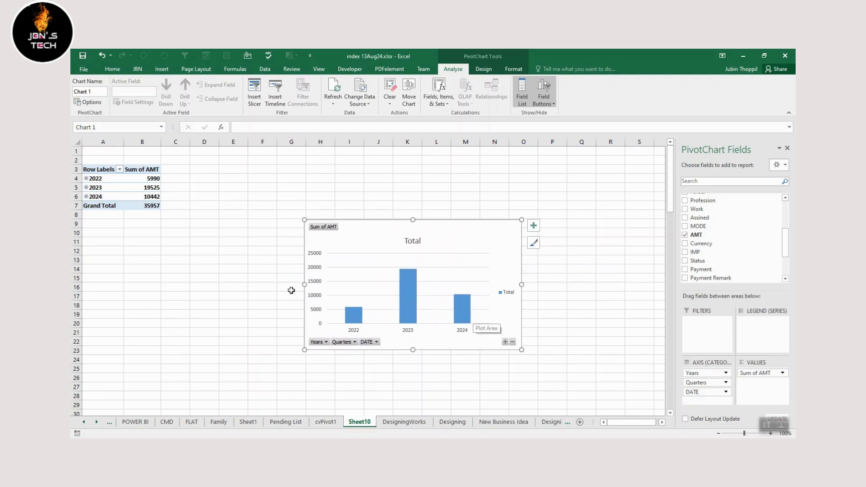
Expand 2022 in the pivot table down to its Qtr4 months, and expand 2024 into its quarters.
click(86, 179)
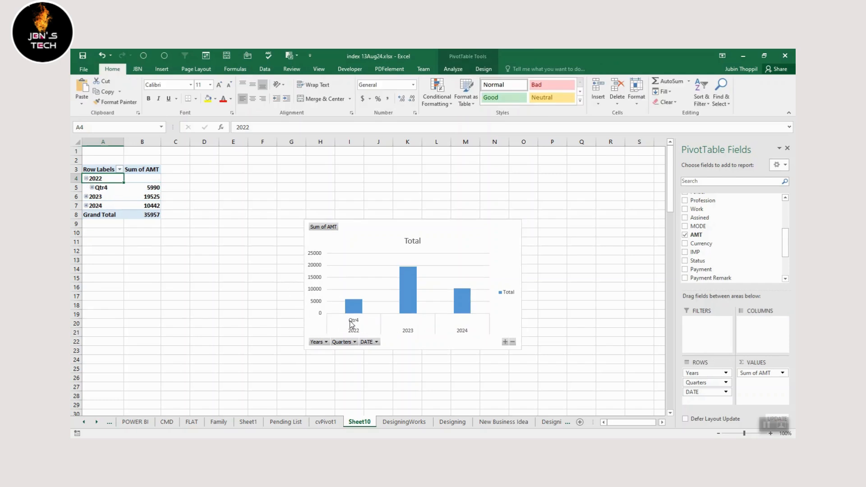
click(92, 188)
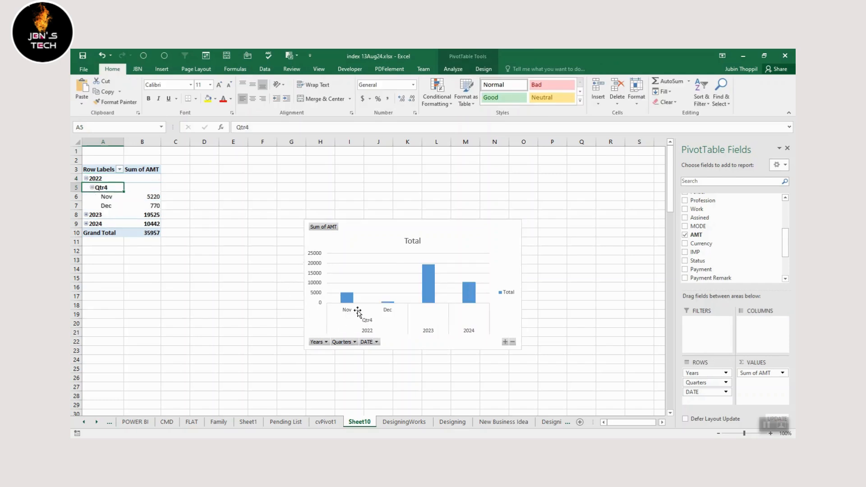
click(87, 224)
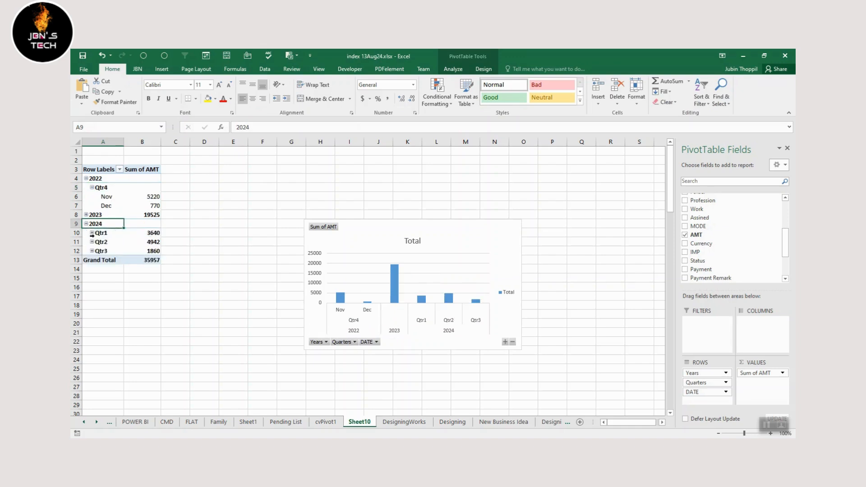
Check the monthly amounts of Qtr1, Qtr2 and Qtr3 under 2024 by expanding and collapsing each quarter.
click(92, 233)
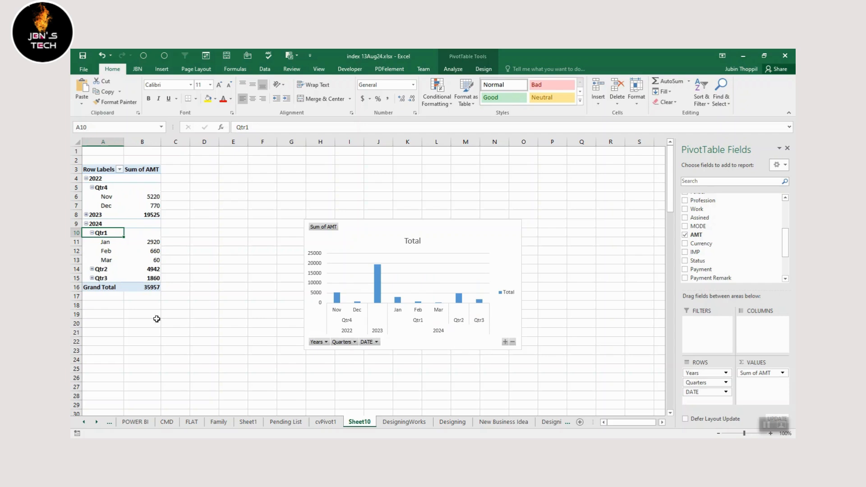
click(92, 233)
click(92, 243)
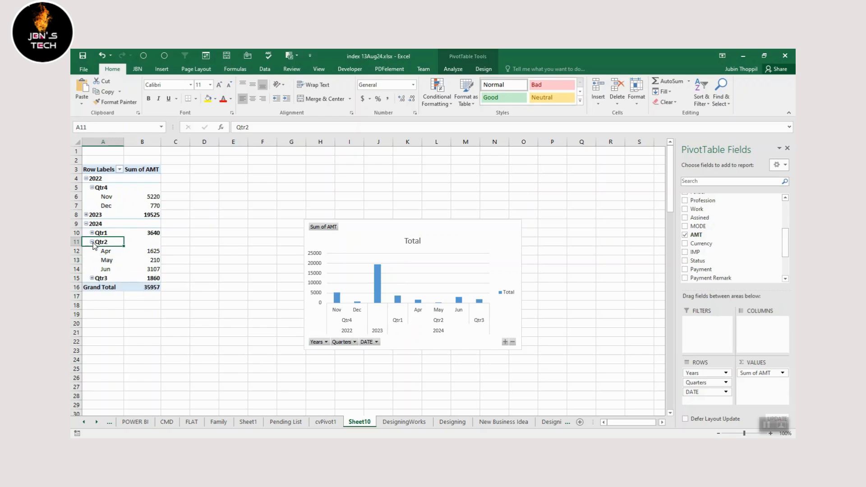
click(92, 242)
click(92, 251)
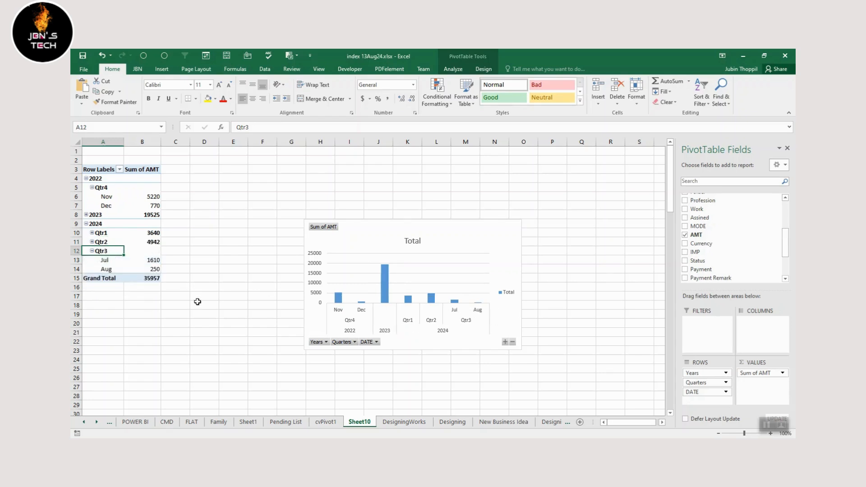
click(92, 251)
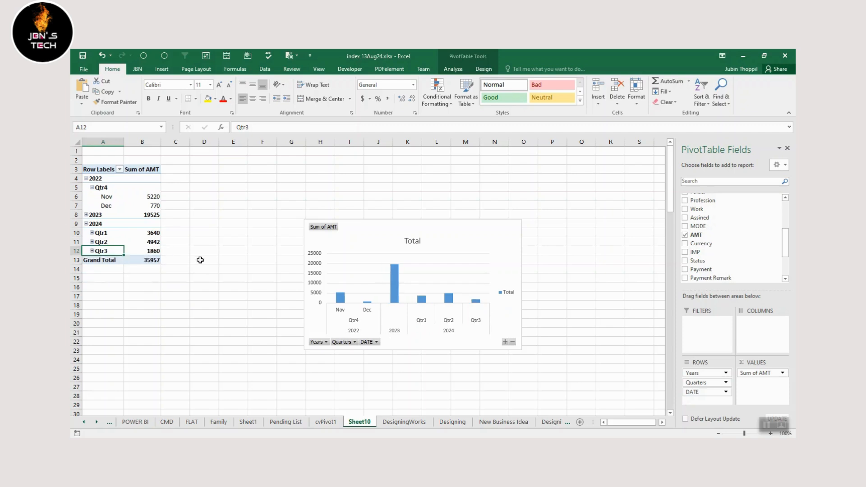
Insert four empty rows above the pivot table.
click(78, 152)
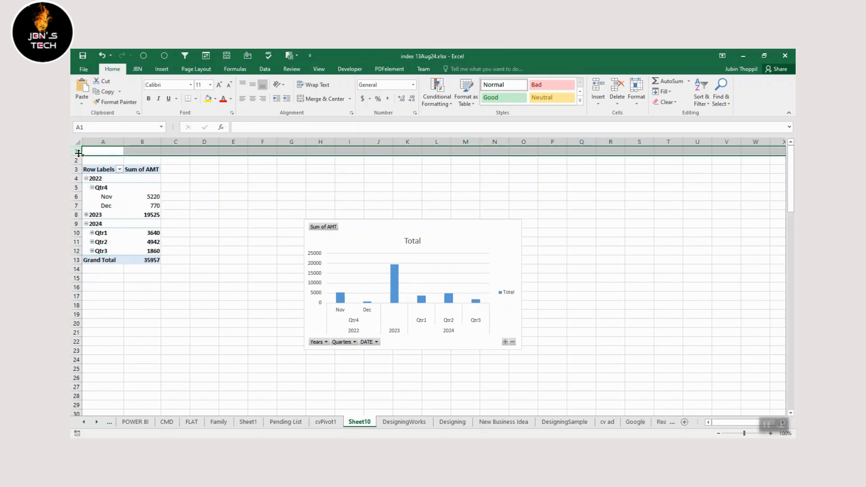
key(ctrl+plus)
key(ctrl+plus)
key(ctrl+plus)
key(ctrl+plus)
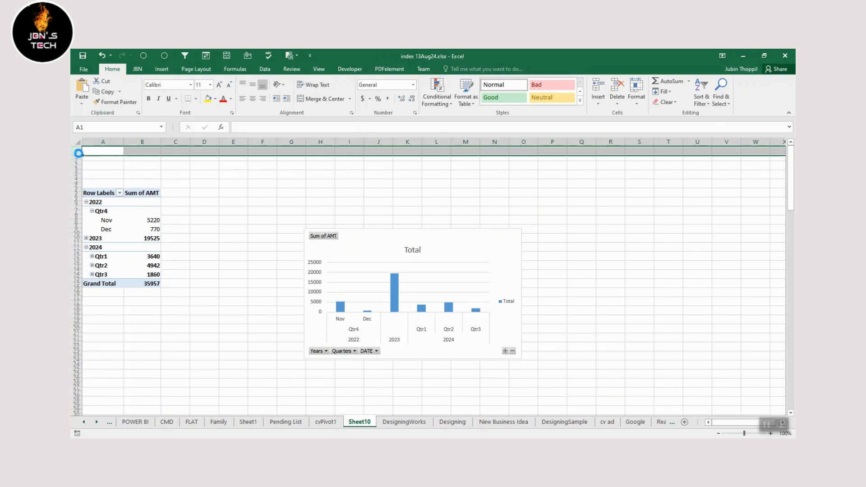
Move the chart directly beside the pivot table and enlarge it to span about columns C to P, rows 7 to 25.
drag(378, 273, 242, 218)
drag(387, 331, 573, 370)
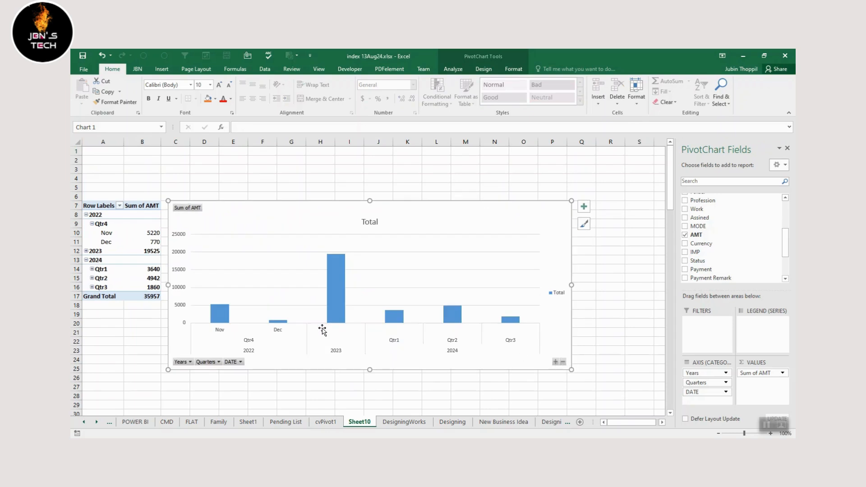
click(100, 224)
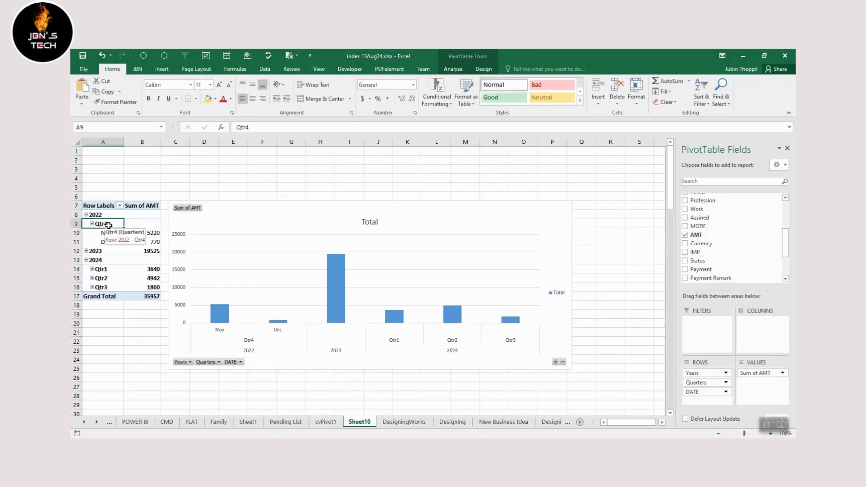
click(119, 169)
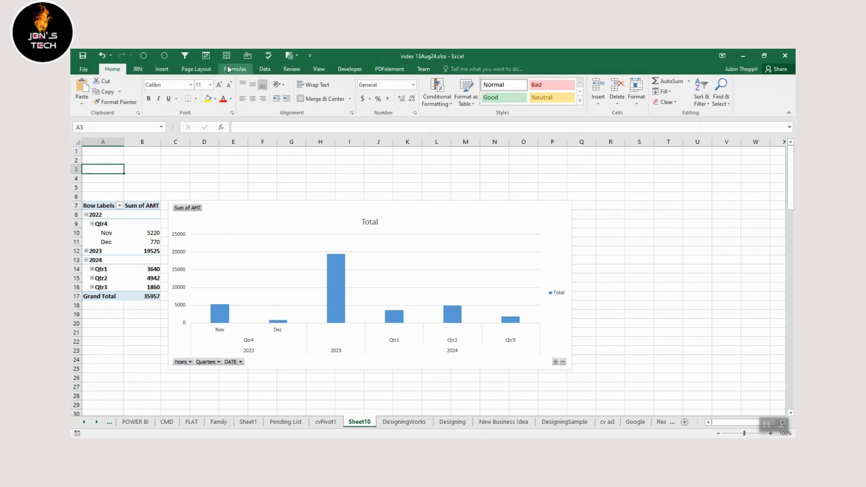
click(163, 70)
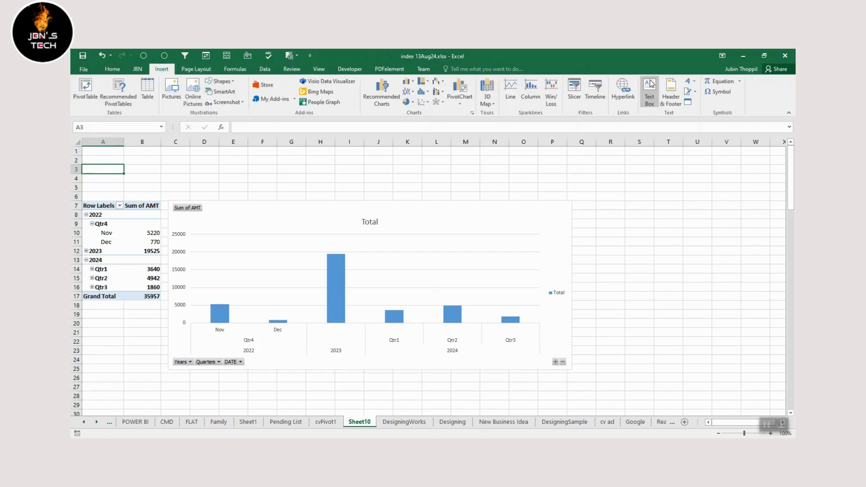
click(595, 91)
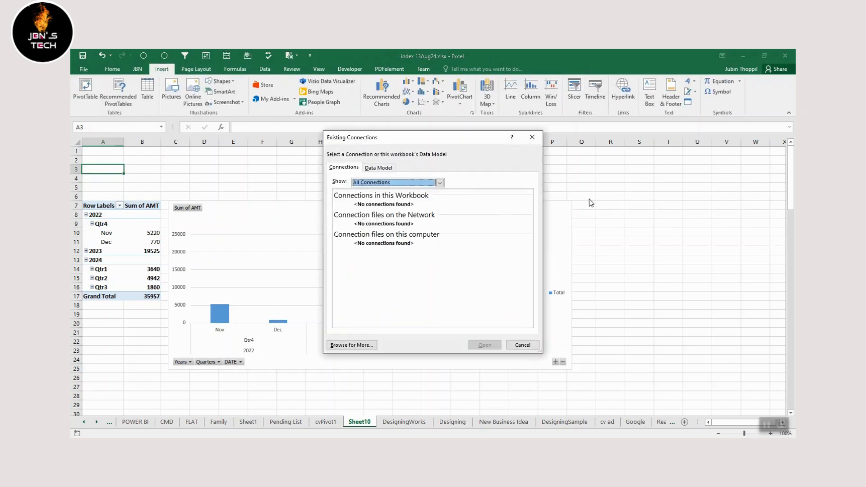
click(521, 344)
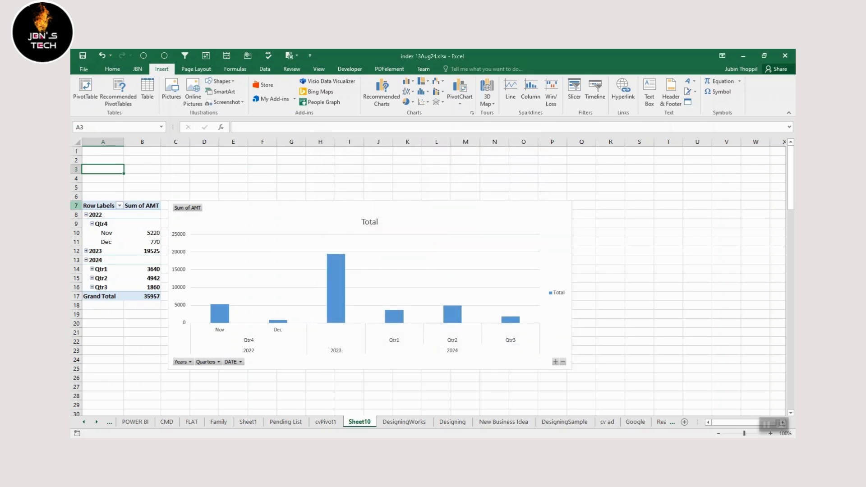
Insert a DATE timeline for the pivot table and place it in the empty rows above the table and chart.
click(102, 214)
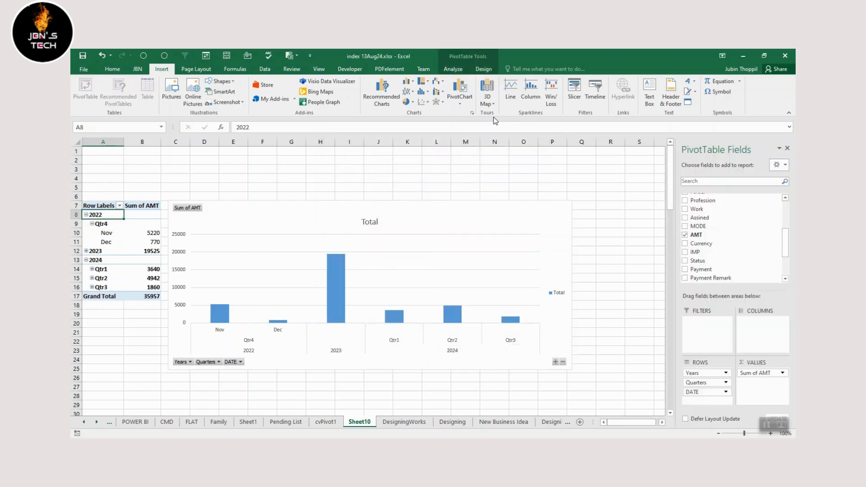
click(598, 88)
click(571, 257)
click(608, 356)
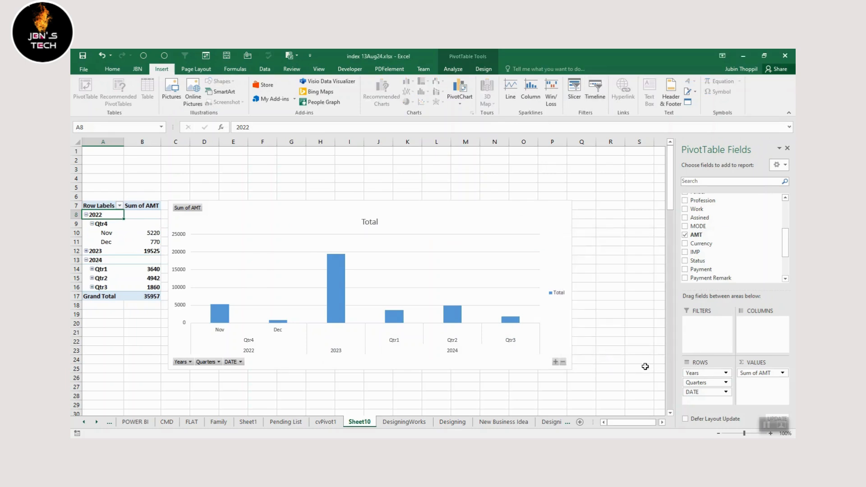
drag(370, 258, 179, 159)
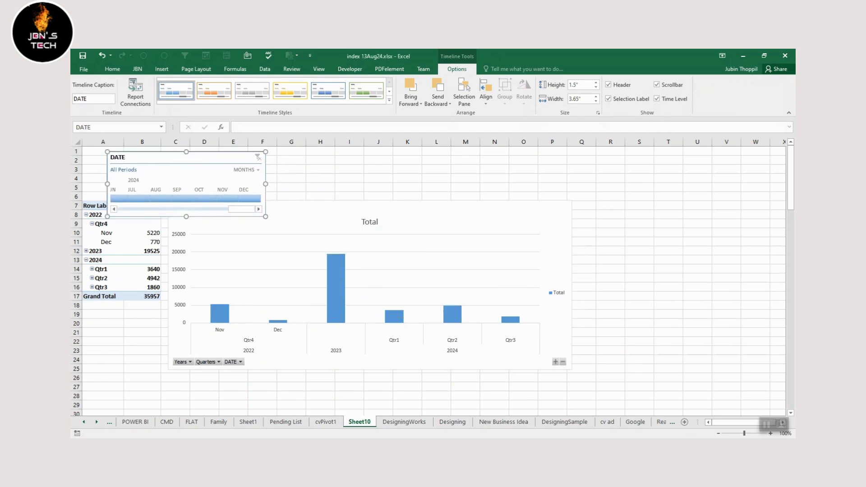
Insert four more empty rows at row 2, above the pivot table and chart.
click(75, 160)
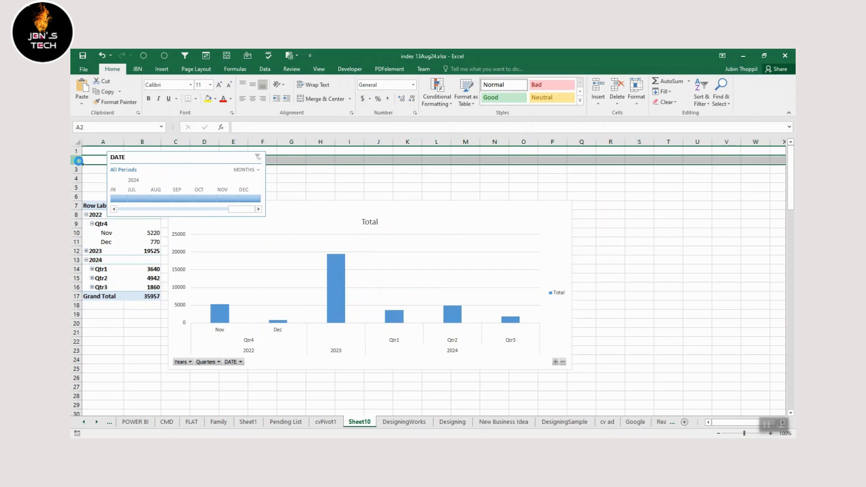
key(ctrl+shift+plus)
key(ctrl+shift+plus)
key(ctrl+shift+plus)
key(ctrl+shift+plus)
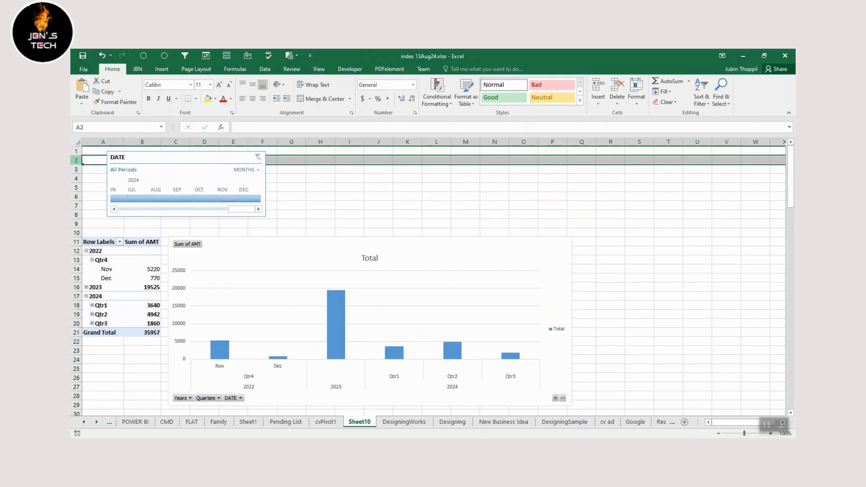
Place the DATE timeline in the empty rows, set its time level to YEARS and narrow it to about columns A to C.
drag(180, 157, 162, 164)
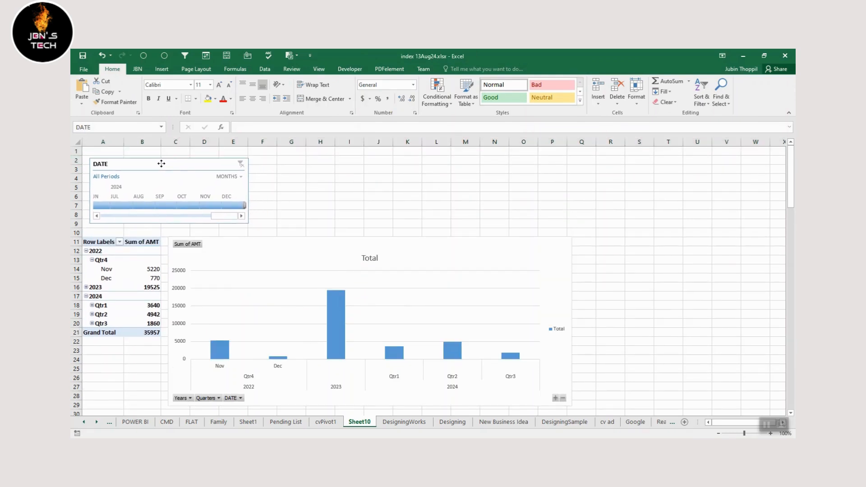
click(242, 179)
click(256, 188)
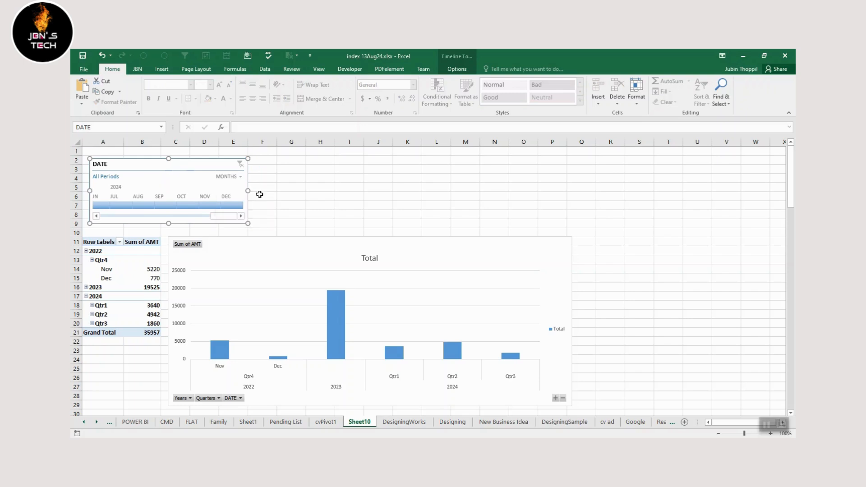
drag(250, 190, 173, 191)
click(288, 194)
Duplicate the YEARS timeline beside the original, set the copy to QUARTERS and widen it to about column H.
click(137, 165)
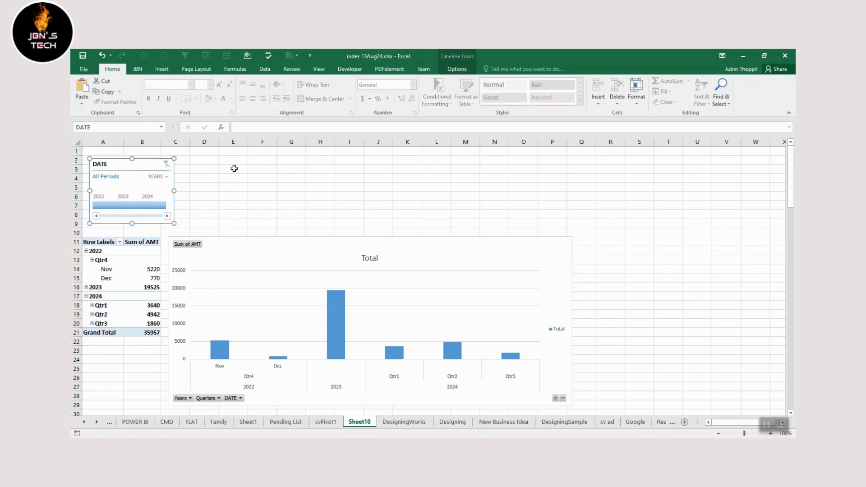
drag(143, 166, 241, 165)
click(263, 177)
click(273, 199)
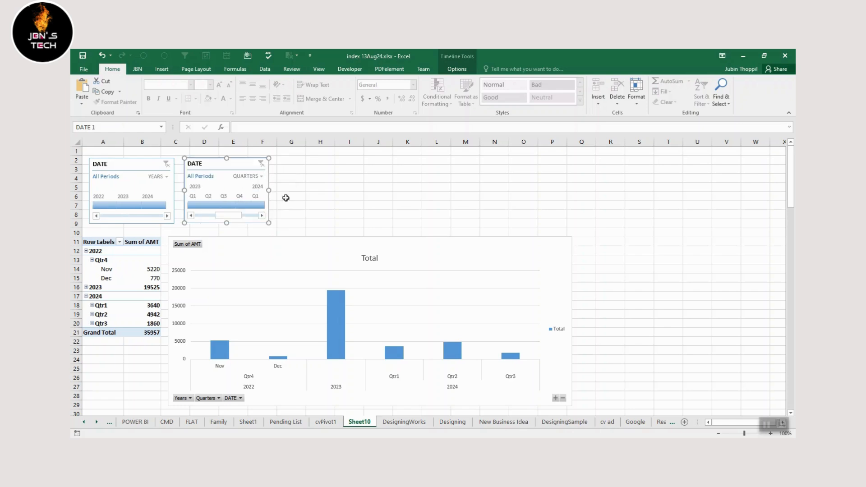
drag(271, 188, 322, 190)
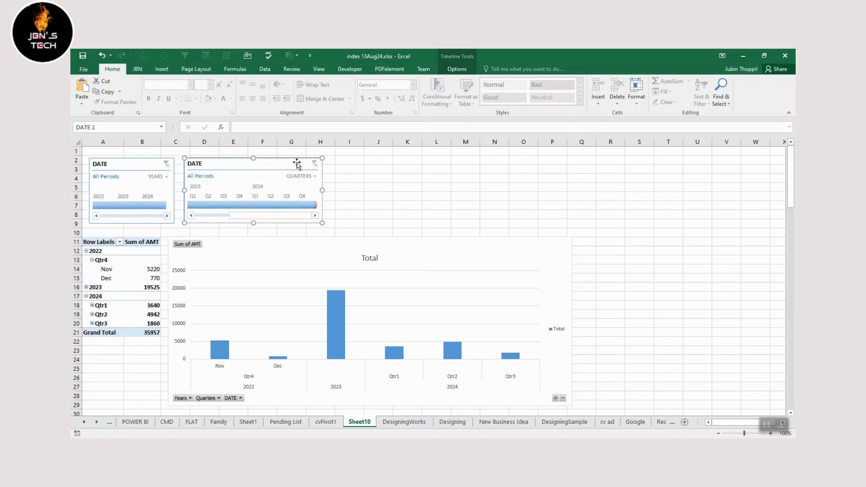
Duplicate the QUARTERS timeline beside it, set the copy to MONTHS and widen it to about column W.
drag(292, 163, 430, 162)
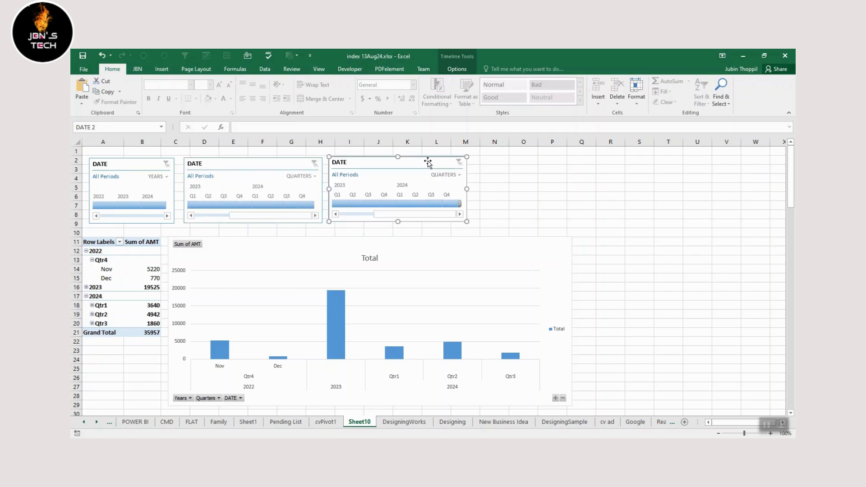
click(461, 176)
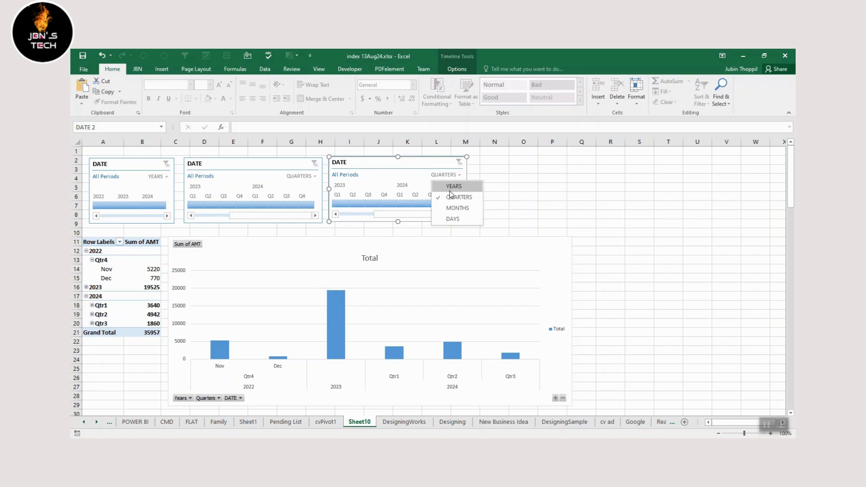
click(452, 206)
drag(467, 190, 755, 186)
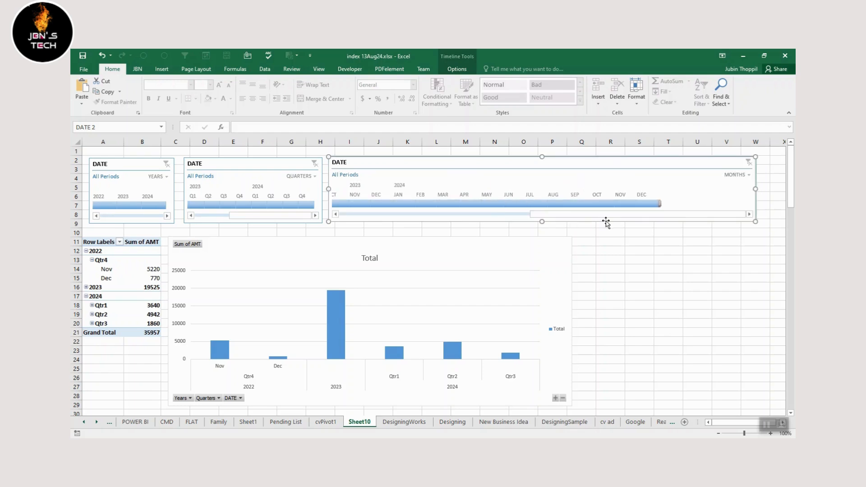
drag(700, 212, 684, 213)
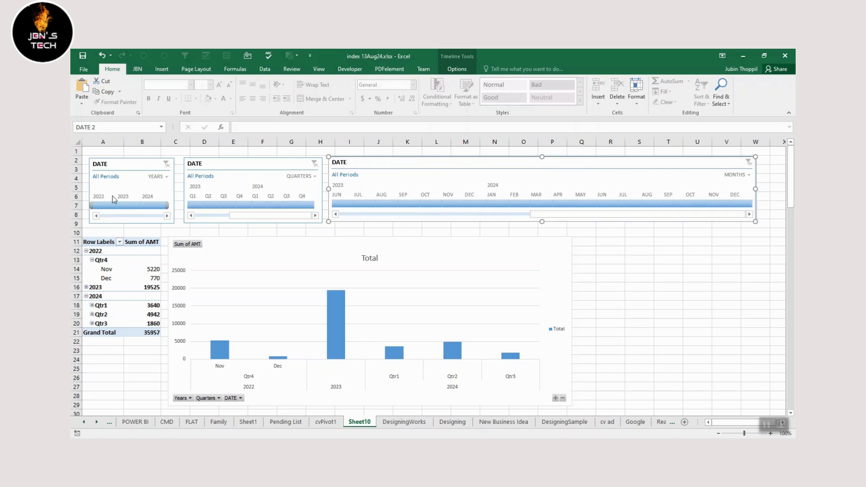
Filter the pivot table and chart by 2022, 2023 and 2024 in turn with the YEARS timeline.
click(100, 206)
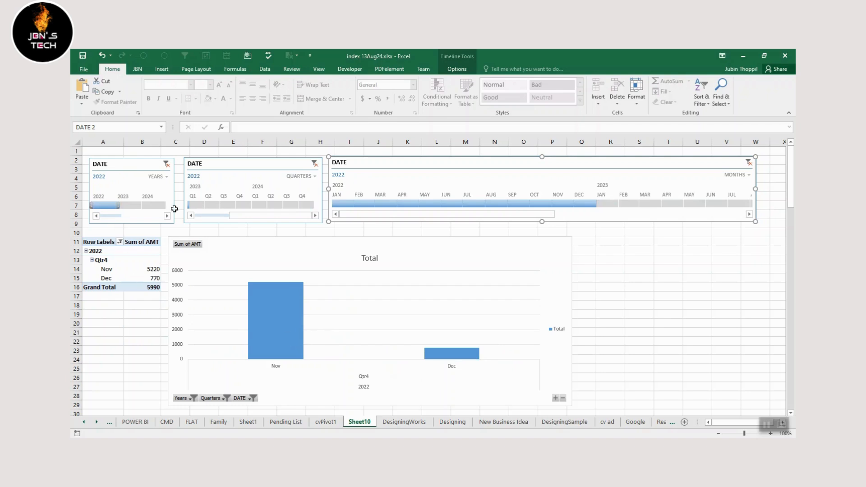
click(127, 206)
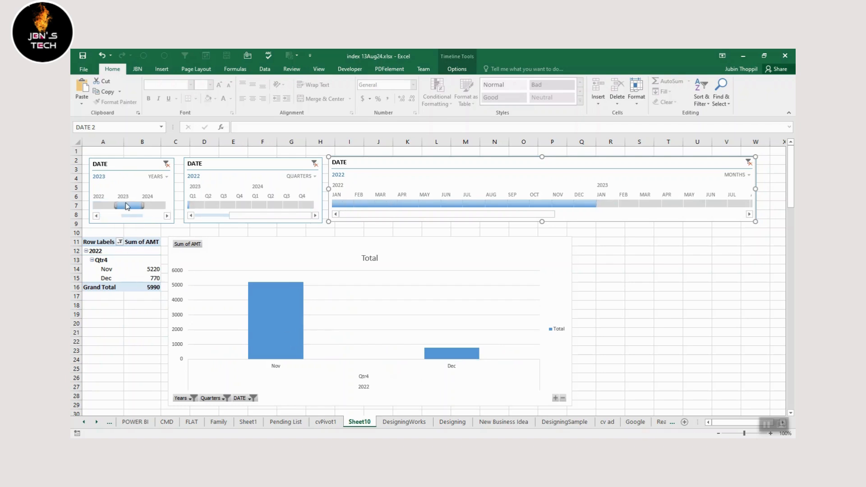
click(156, 206)
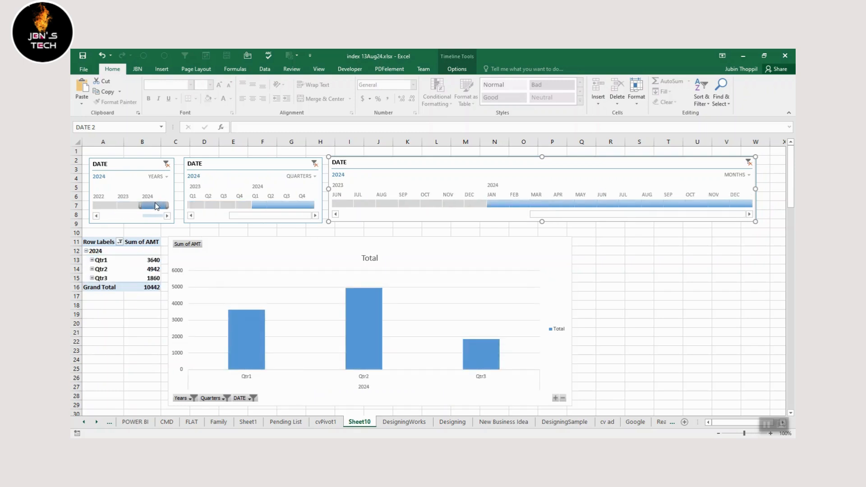
Filter by individual 2024 months from January to December with the MONTHS timeline, then clear the filter.
click(497, 204)
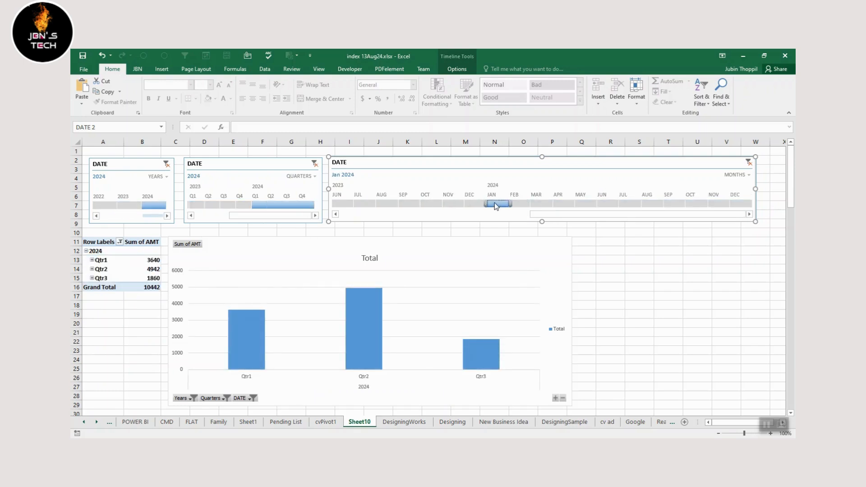
click(521, 203)
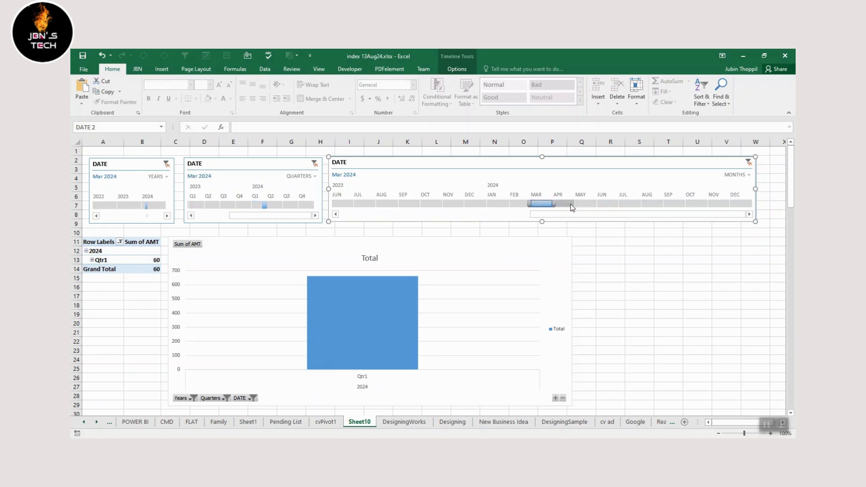
click(640, 206)
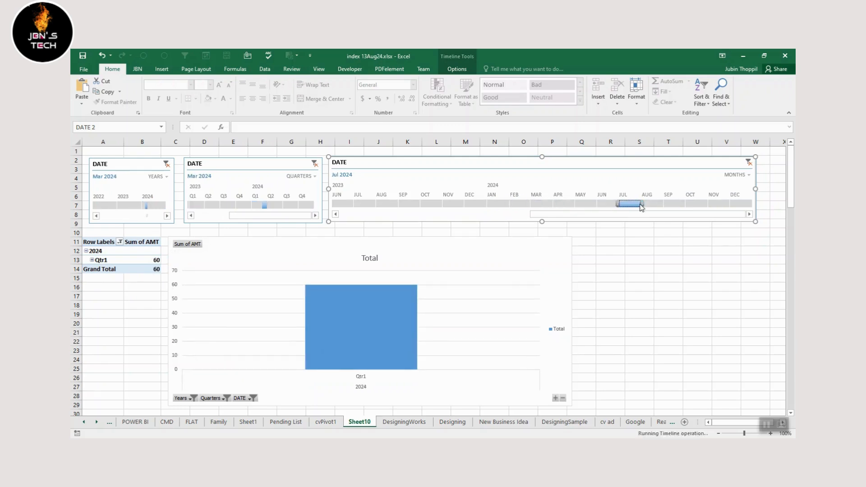
click(677, 204)
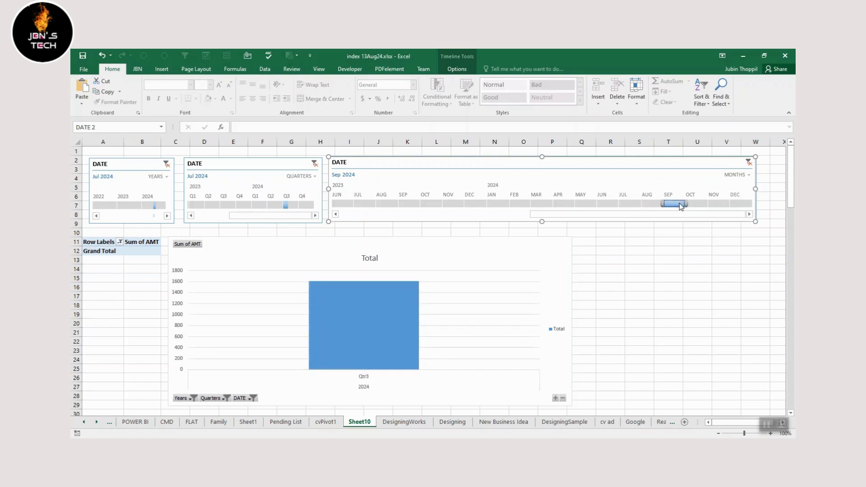
click(720, 203)
click(741, 203)
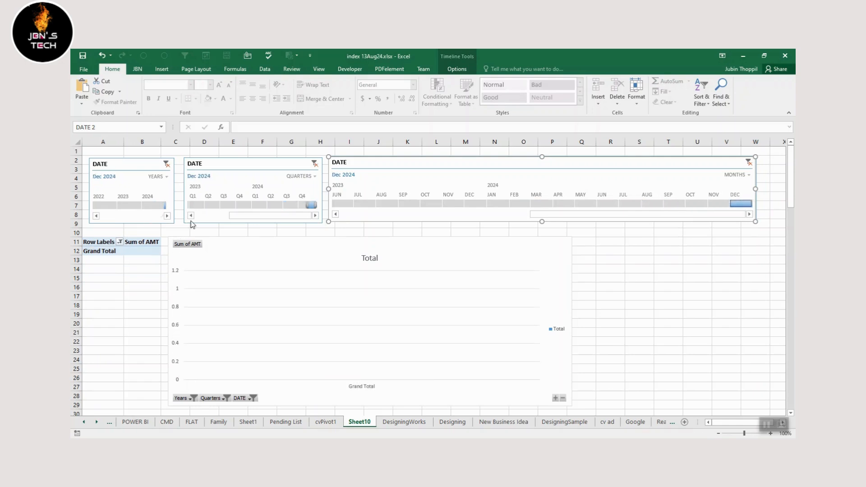
click(166, 164)
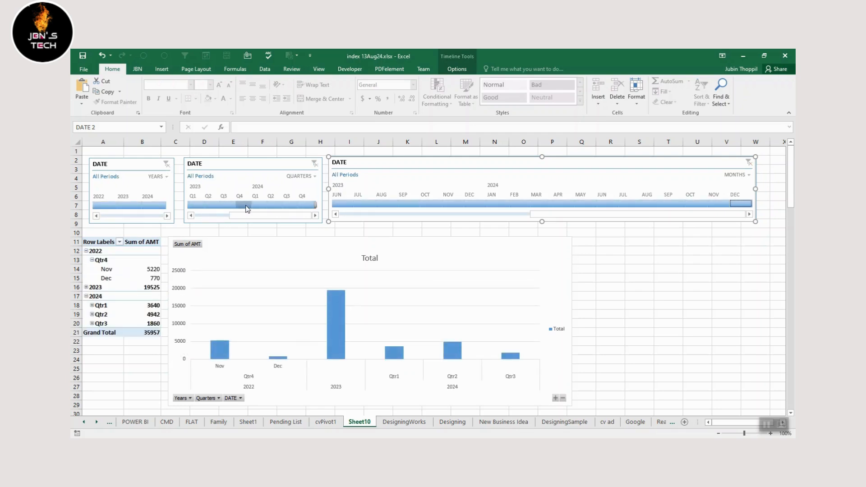
Filter by individual quarters from Q1 2023 to Q3 2024 with the QUARTERS timeline, clearing the filter to show all periods.
click(193, 206)
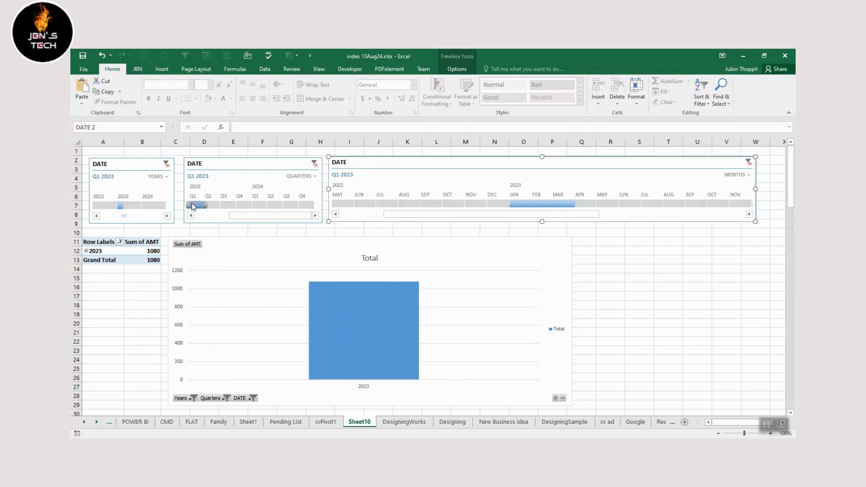
click(167, 164)
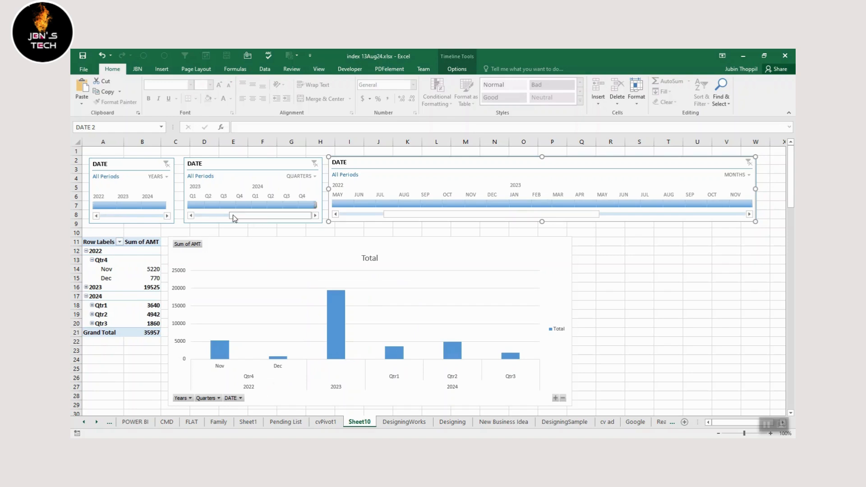
click(196, 205)
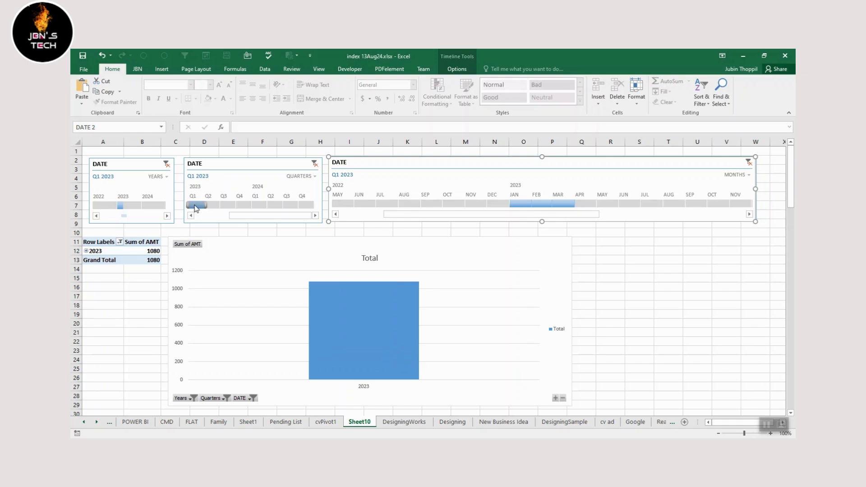
click(254, 206)
click(294, 206)
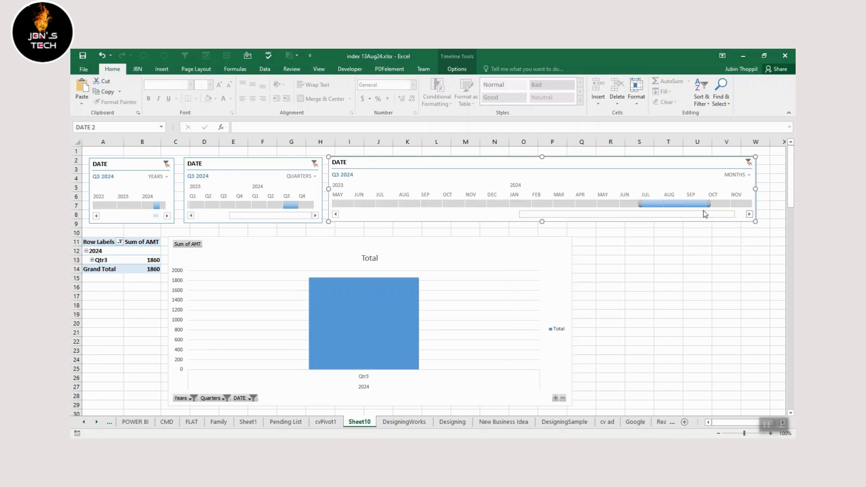
click(166, 164)
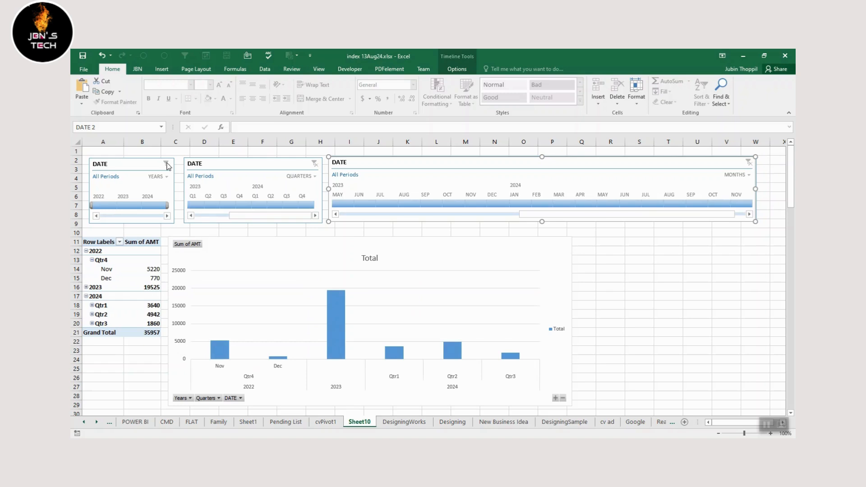